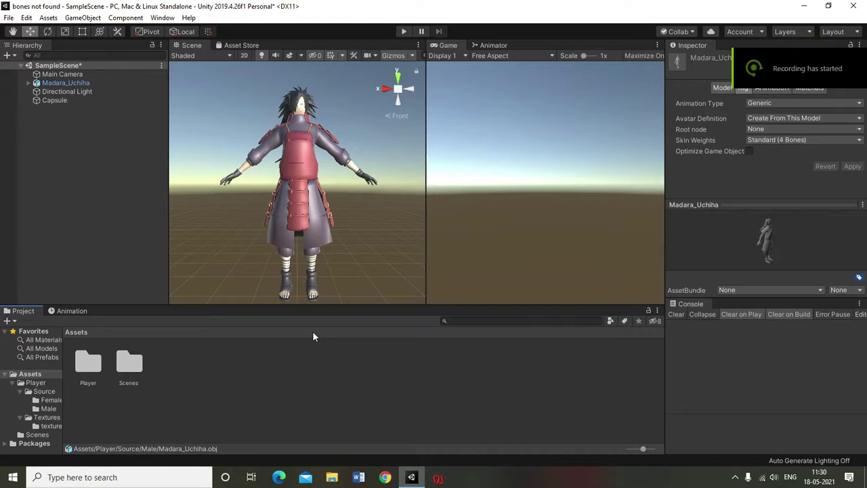
Browse to Player > Source > Male and select the Madara_Uchiha model
{"action": "double_click", "coordinate": [84, 355]}
{"action": "left_click", "coordinate": [92, 357]}
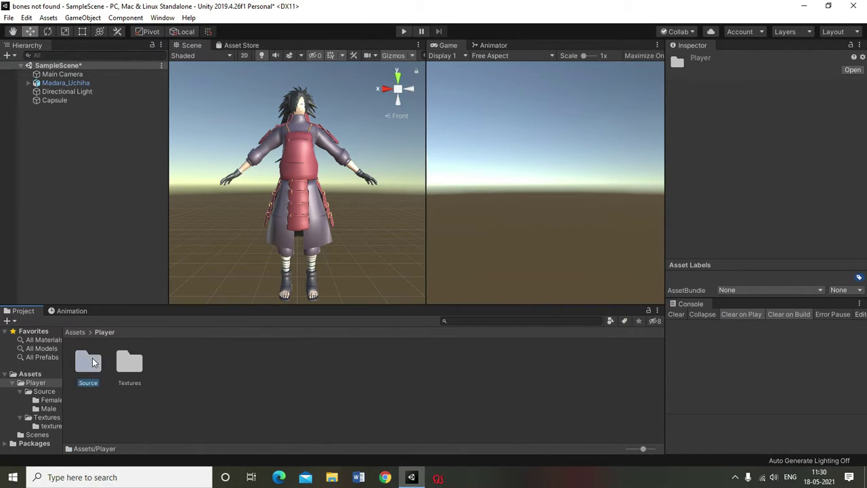
{"action": "double_click", "coordinate": [92, 357]}
{"action": "double_click", "coordinate": [128, 359]}
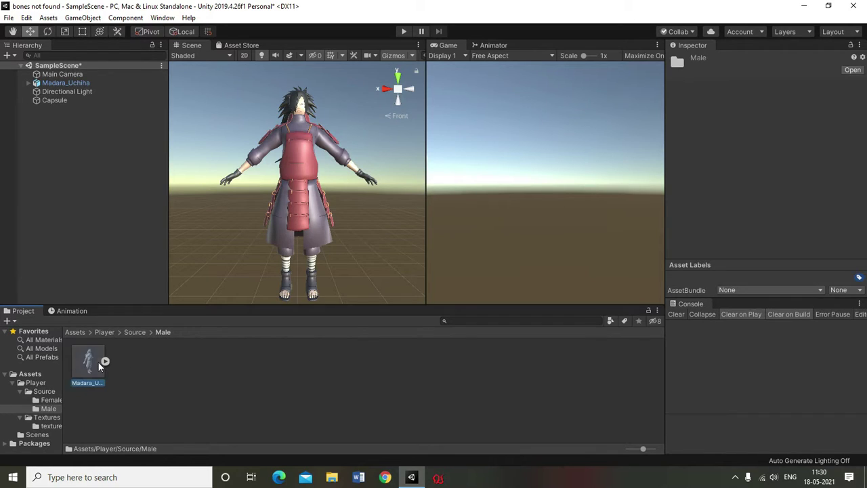
{"action": "left_click", "coordinate": [97, 361]}
Set its Rig Animation Type to Humanoid and apply, producing the missing 'Hips' bone error
{"action": "left_click", "coordinate": [815, 105]}
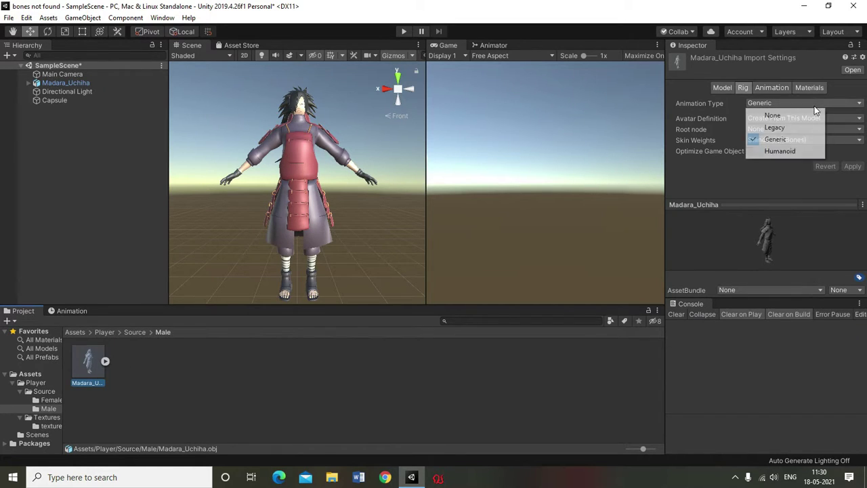
{"action": "left_click", "coordinate": [812, 151]}
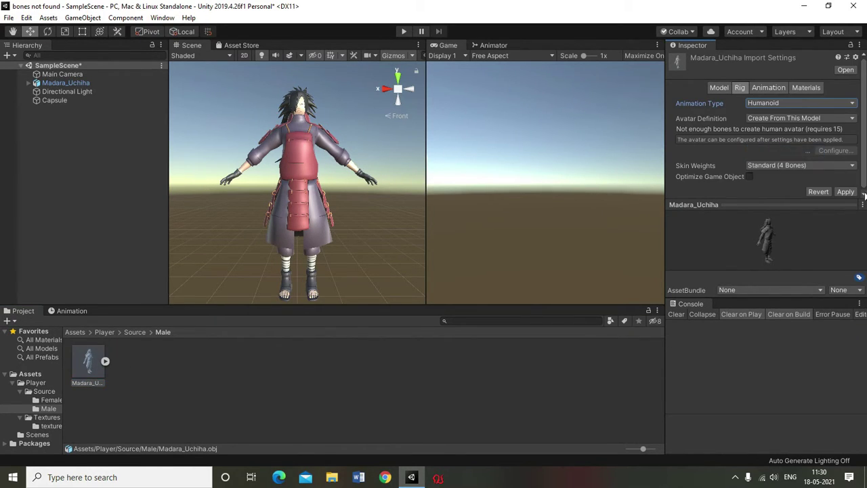
{"action": "left_click", "coordinate": [855, 192]}
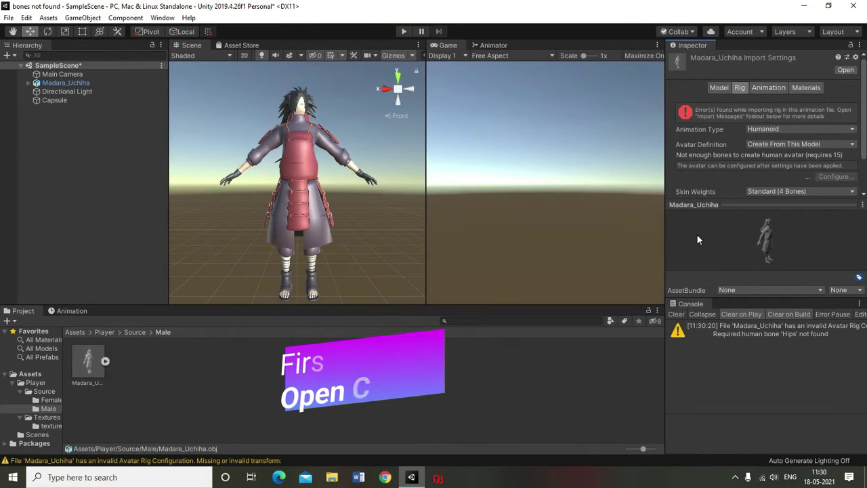
Switch to Chrome and load Mixamo.com
{"action": "left_click", "coordinate": [386, 475]}
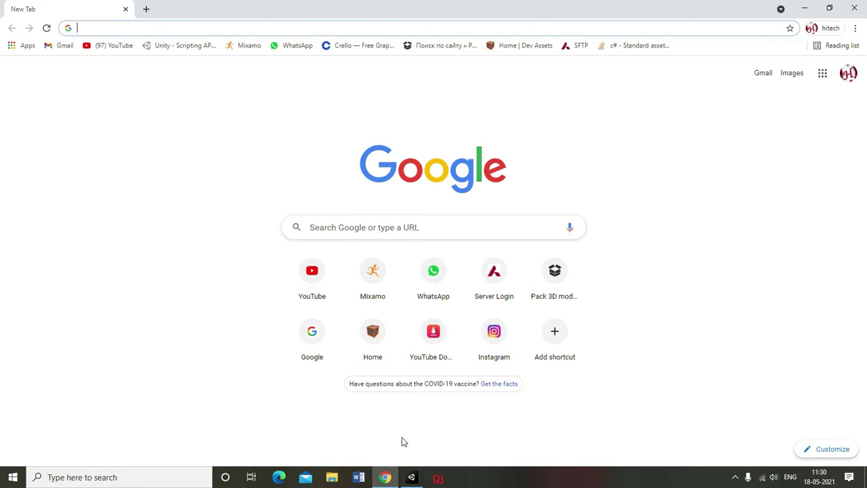
{"action": "type", "text": "Mixam"}
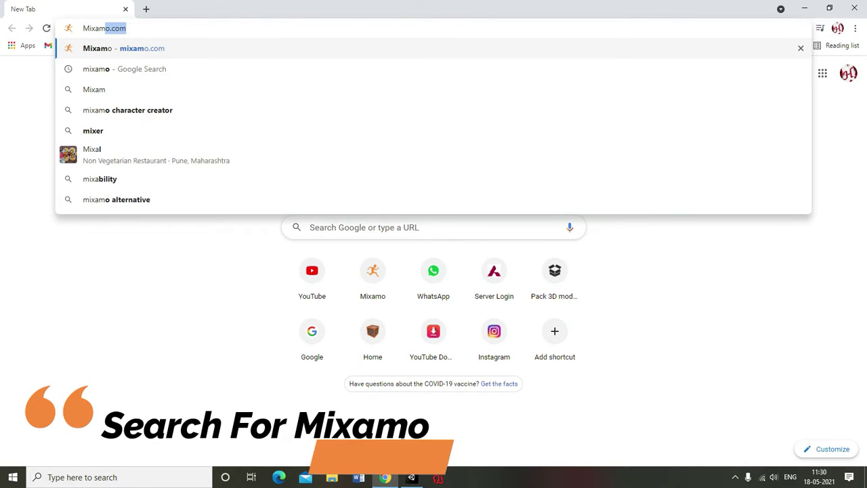
{"action": "type", "text": "o.co"}
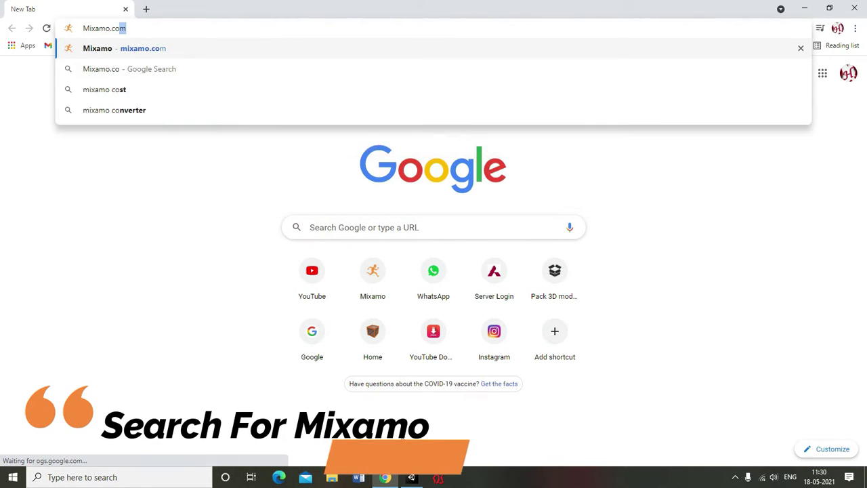
{"action": "type", "text": "m"}
{"action": "key", "text": "Return"}
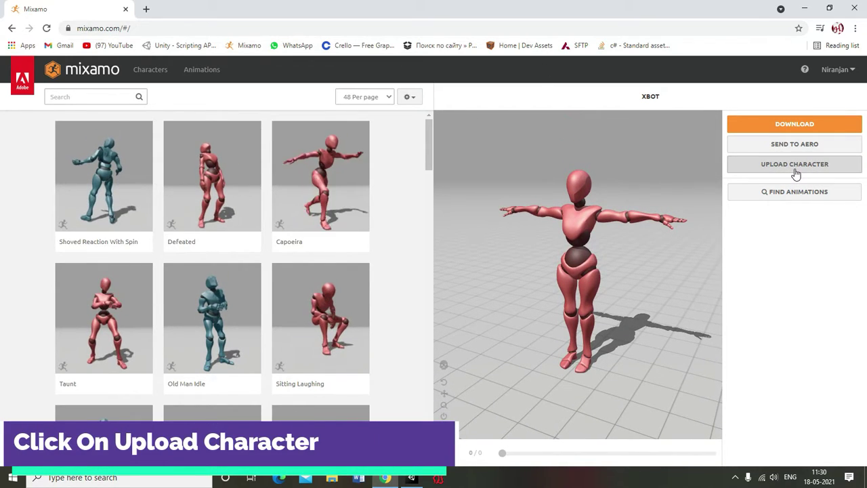
Start a new character upload and drop the Madara_Uchiha model file onto the upload area
{"action": "left_click", "coordinate": [791, 167]}
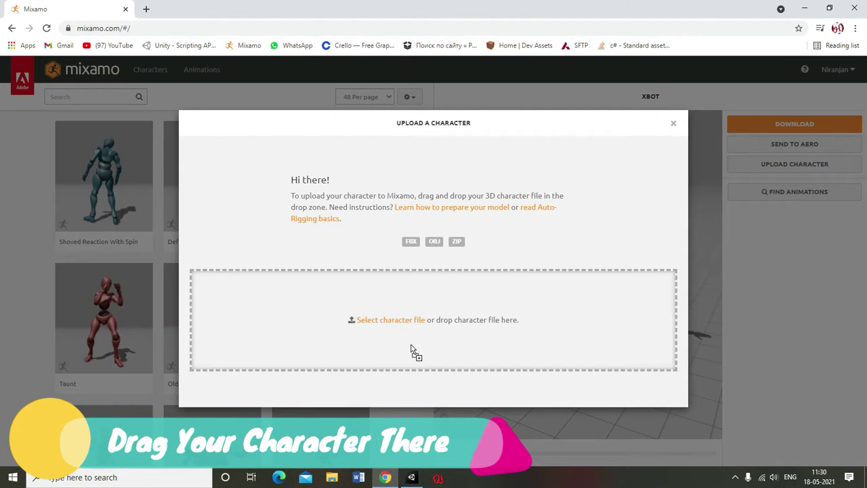
{"action": "left_click_drag", "start_coordinate": [410, 348], "coordinate": [411, 348]}
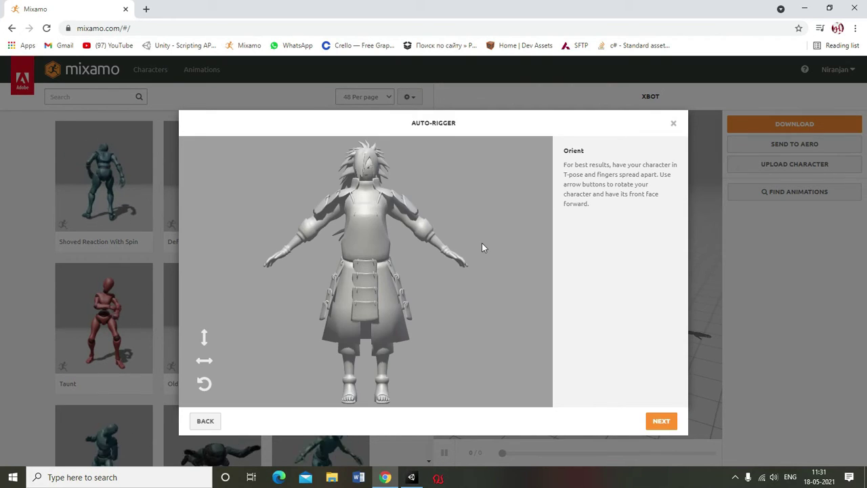
Move past the Orient step and drag the chin, wrist, both elbow, knee and groin markers onto Madara
{"action": "left_click", "coordinate": [667, 420]}
{"action": "left_click_drag", "start_coordinate": [238, 271], "coordinate": [367, 179]}
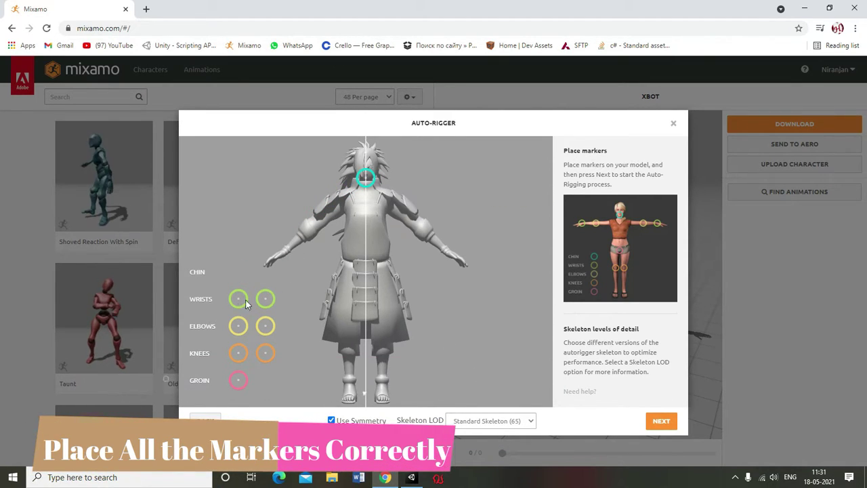
{"action": "left_click_drag", "start_coordinate": [238, 300], "coordinate": [287, 254]}
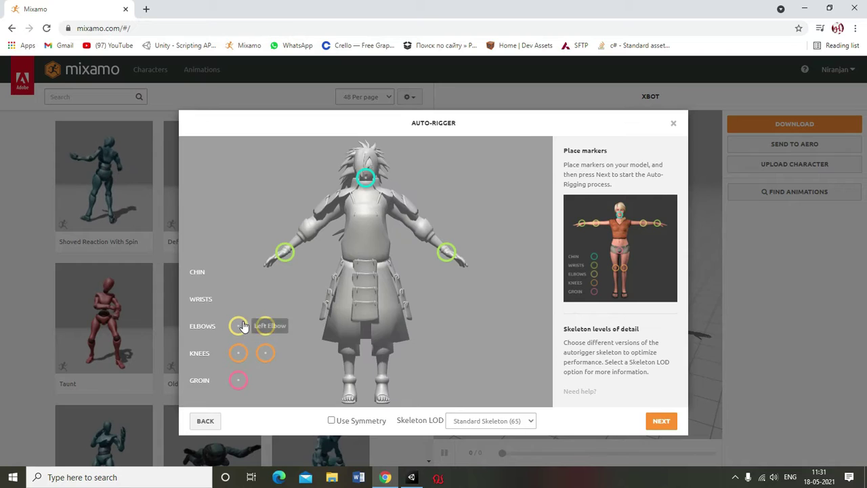
{"action": "left_click_drag", "start_coordinate": [239, 326], "coordinate": [311, 234]}
{"action": "left_click_drag", "start_coordinate": [271, 328], "coordinate": [424, 231]}
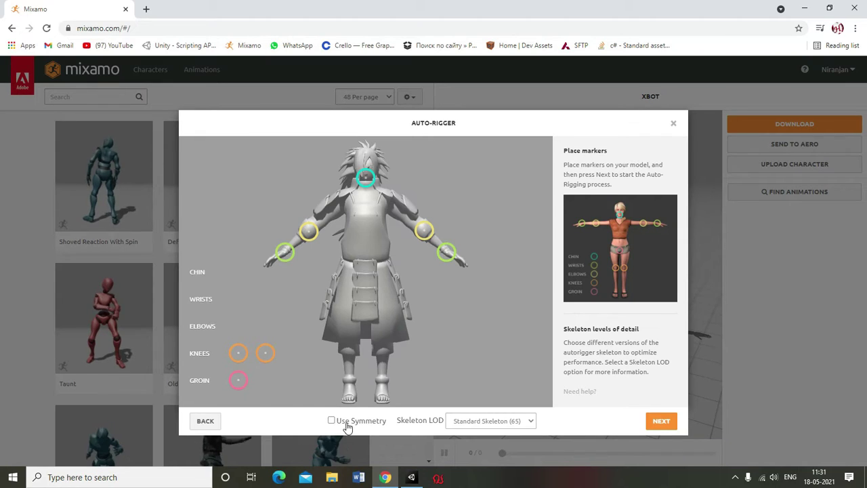
{"action": "left_click_drag", "start_coordinate": [246, 355], "coordinate": [350, 363]}
{"action": "left_click_drag", "start_coordinate": [239, 380], "coordinate": [368, 280]}
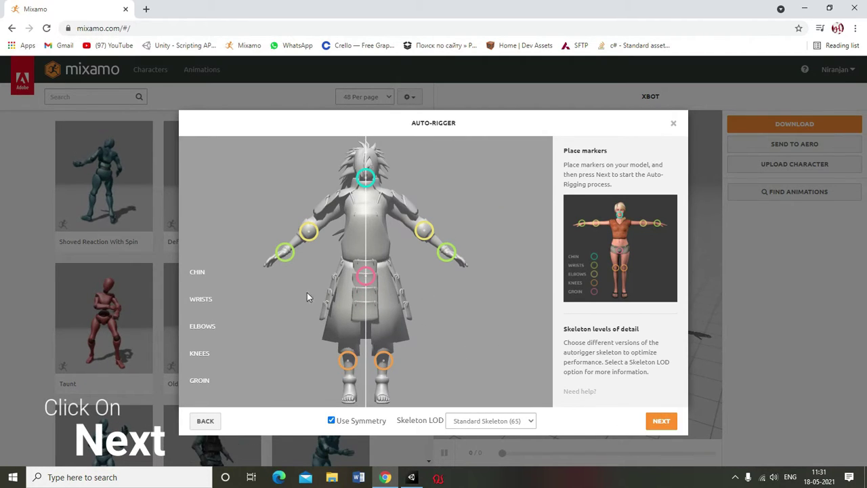
Run the Auto-Rigger with the placed markers and orbit the rigged preview to check it
{"action": "left_click", "coordinate": [663, 421]}
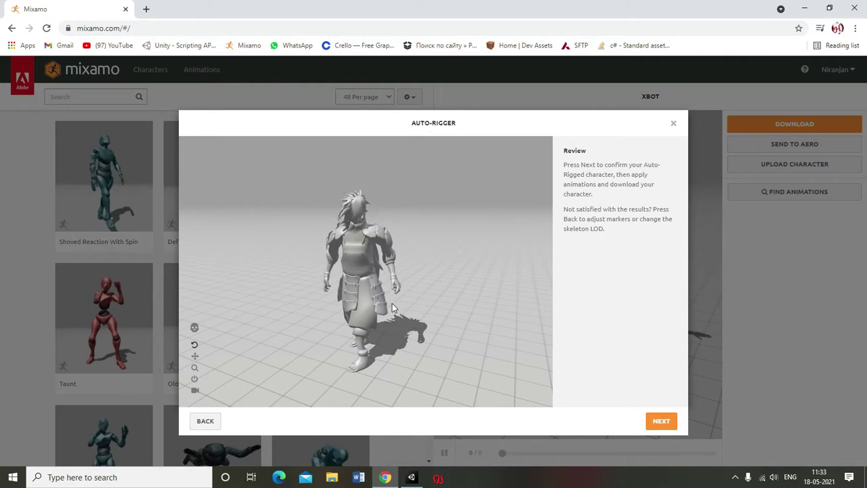
{"action": "left_click_drag", "start_coordinate": [464, 303], "coordinate": [523, 302]}
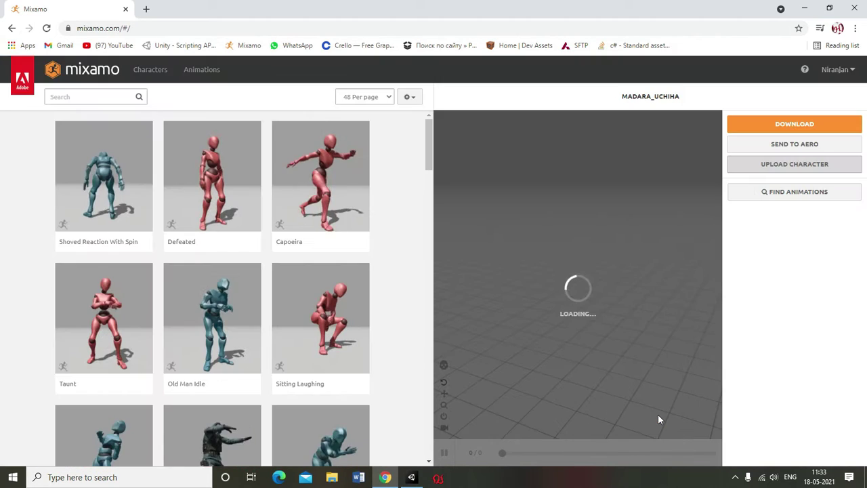
Accept the auto-rigged Madara, try the Capoeira animation on it, then remove it
{"action": "left_click", "coordinate": [671, 420]}
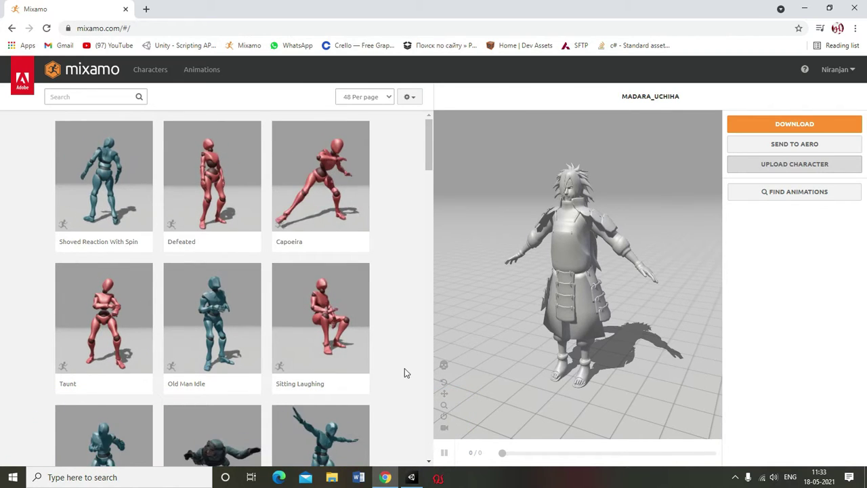
{"action": "left_click", "coordinate": [332, 194]}
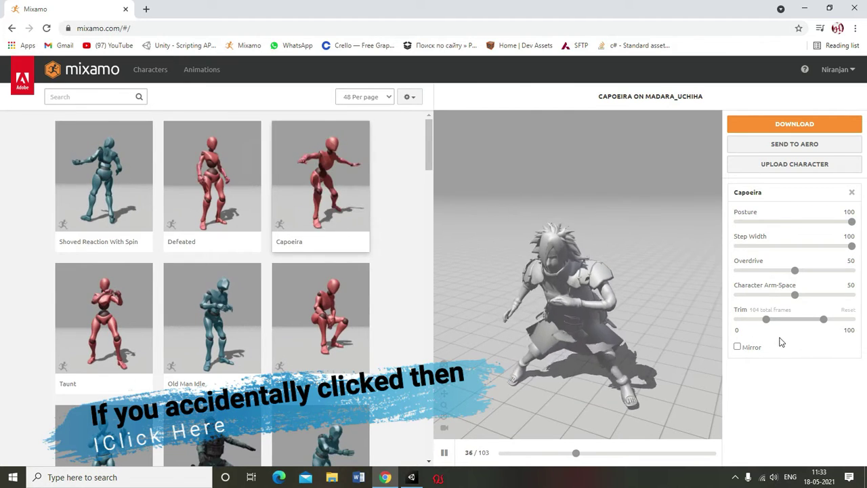
{"action": "left_click", "coordinate": [852, 192]}
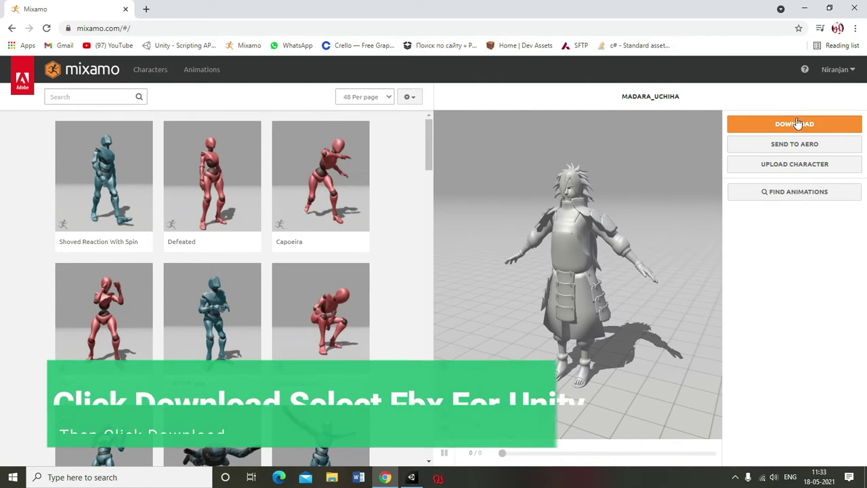
Download the character as FBX for Unity (.fbx) in T-pose
{"action": "left_click", "coordinate": [787, 126]}
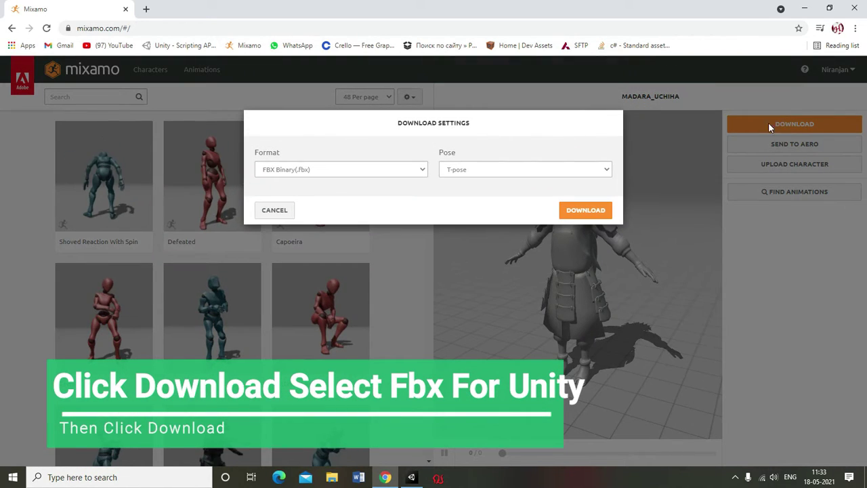
{"action": "left_click", "coordinate": [396, 171]}
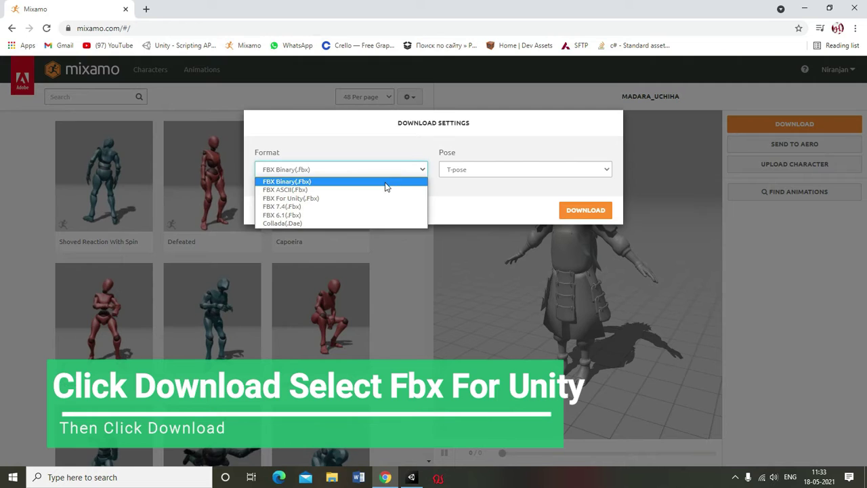
{"action": "left_click", "coordinate": [386, 196]}
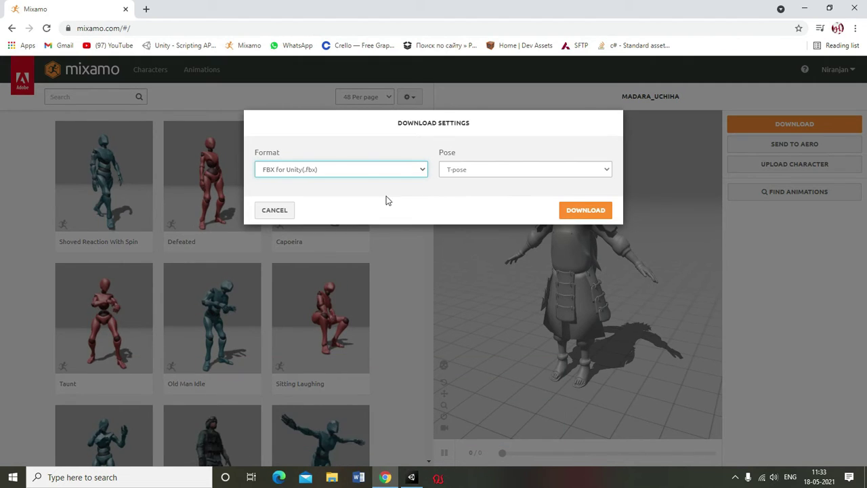
{"action": "left_click", "coordinate": [581, 211]}
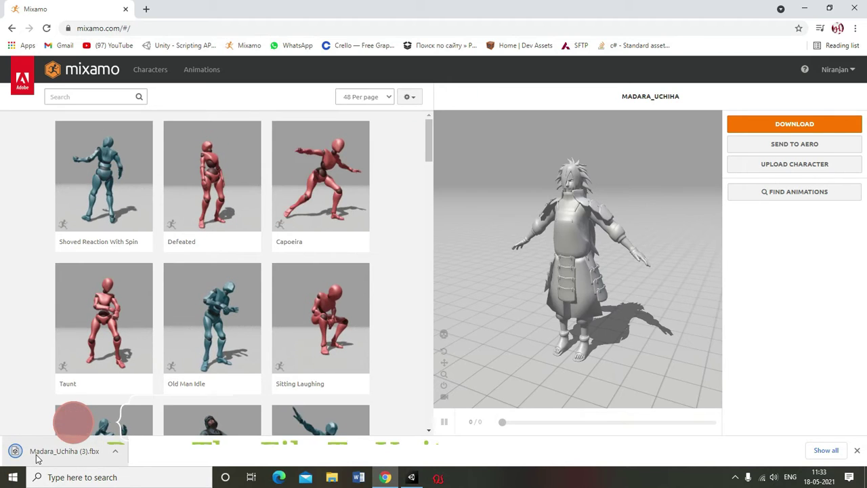
Import Madara_Uchiha (3).fbx into Assets and delete the old Madara_Uchiha.obj model
{"action": "mouse_move", "coordinate": [37, 455]}
{"action": "left_mouse_down"}
{"action": "mouse_move", "coordinate": [390, 456]}
{"action": "mouse_move", "coordinate": [428, 483]}
{"action": "left_mouse_up"}
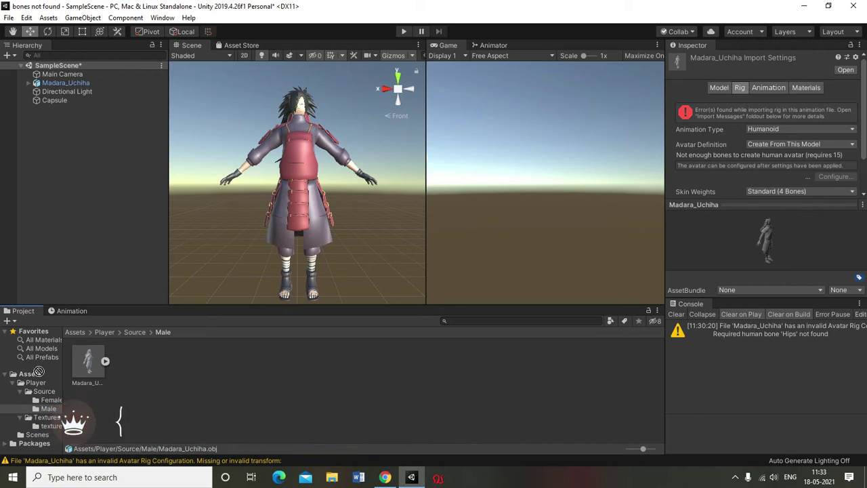
{"action": "mouse_move", "coordinate": [73, 343]}
{"action": "left_mouse_down"}
{"action": "mouse_move", "coordinate": [39, 380]}
{"action": "mouse_move", "coordinate": [49, 383]}
{"action": "left_mouse_up"}
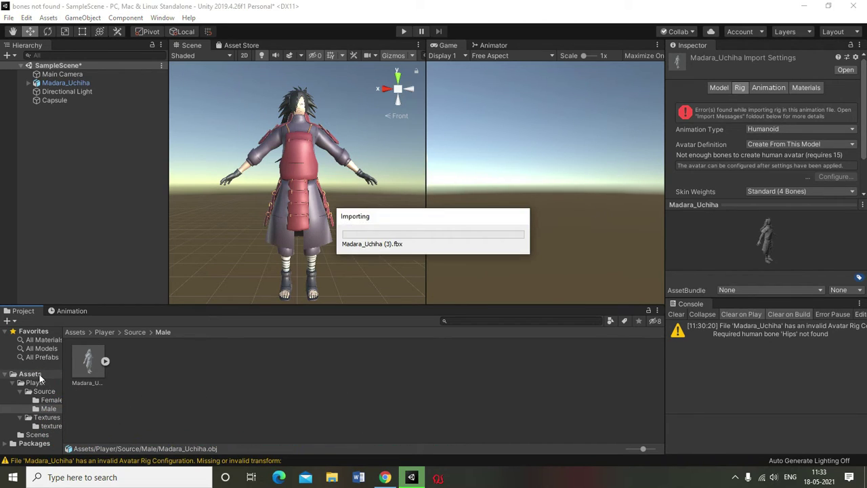
{"action": "left_click", "coordinate": [106, 378]}
{"action": "left_click", "coordinate": [97, 369]}
{"action": "key", "text": "Delete"}
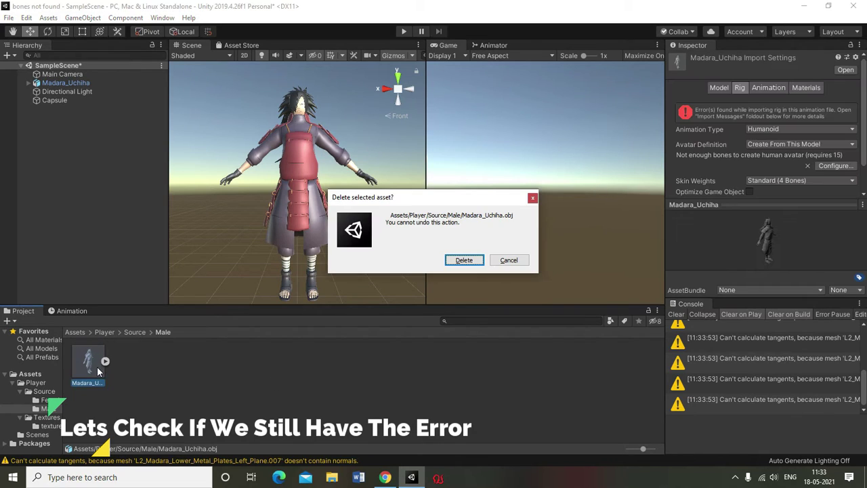
{"action": "key", "text": "Return"}
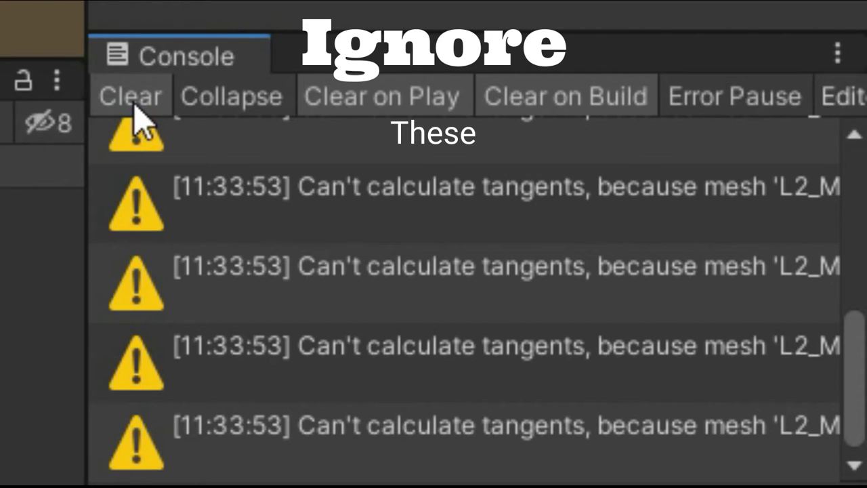
Clear the console and delete the broken Madara_Uchiha object from the Hierarchy
{"action": "left_click", "coordinate": [676, 313]}
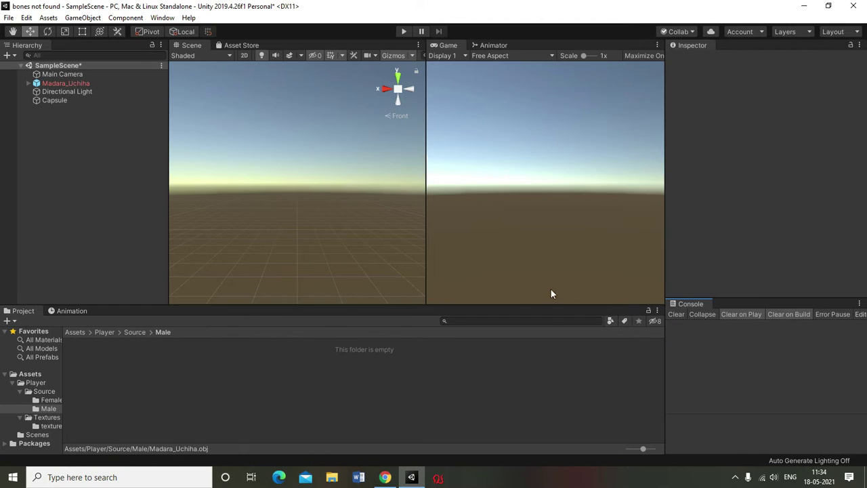
{"action": "left_click", "coordinate": [111, 85]}
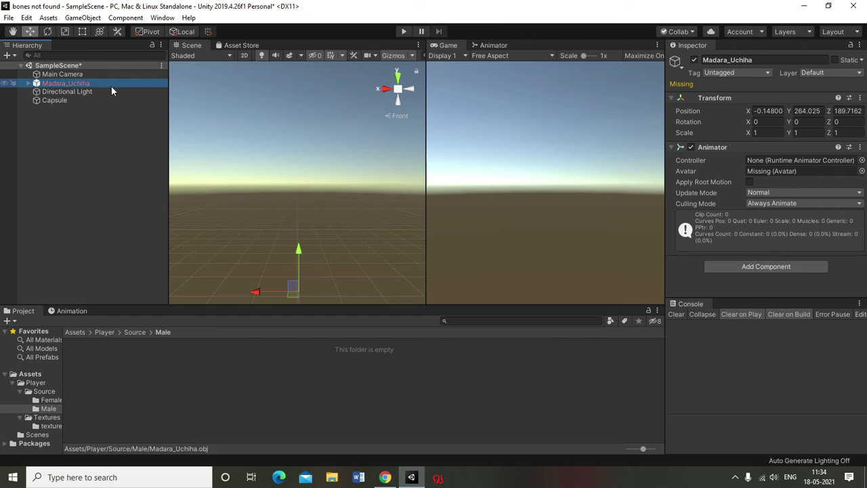
{"action": "key", "text": "Delete"}
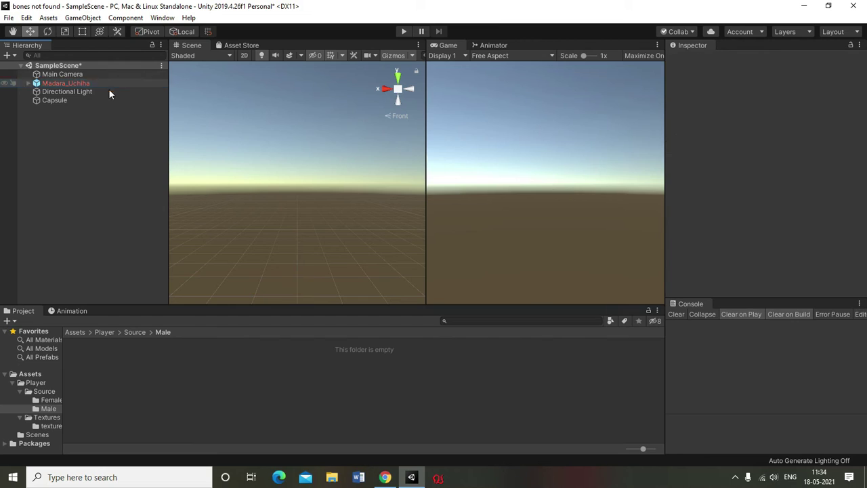
Drag Madara_Uchiha (3) from Assets into the Scene view and frame it
{"action": "left_click", "coordinate": [76, 332]}
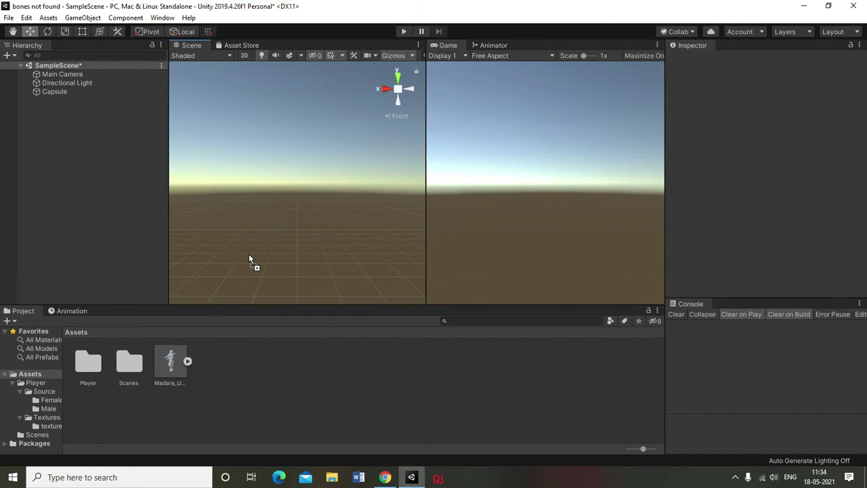
{"action": "left_click_drag", "start_coordinate": [162, 355], "coordinate": [252, 252]}
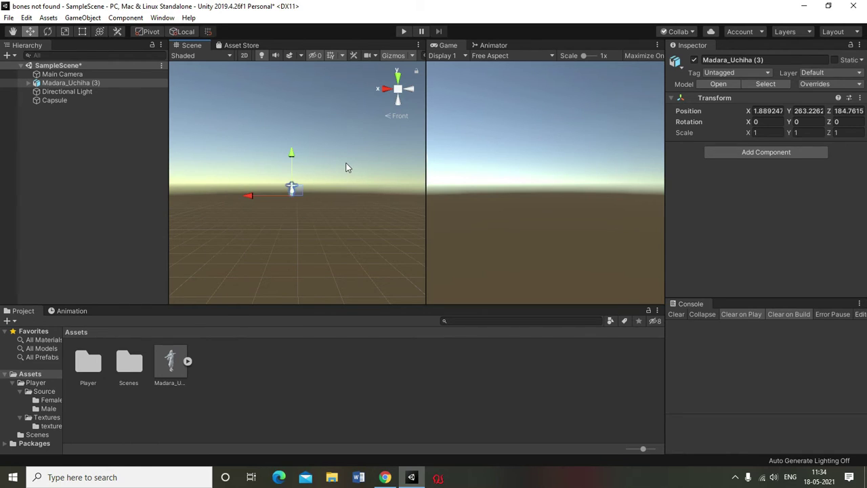
{"action": "mouse_move", "coordinate": [348, 165]}
{"action": "middle_mouse_down"}
{"action": "mouse_move", "coordinate": [344, 193]}
{"action": "mouse_move", "coordinate": [377, 168]}
{"action": "middle_mouse_up"}
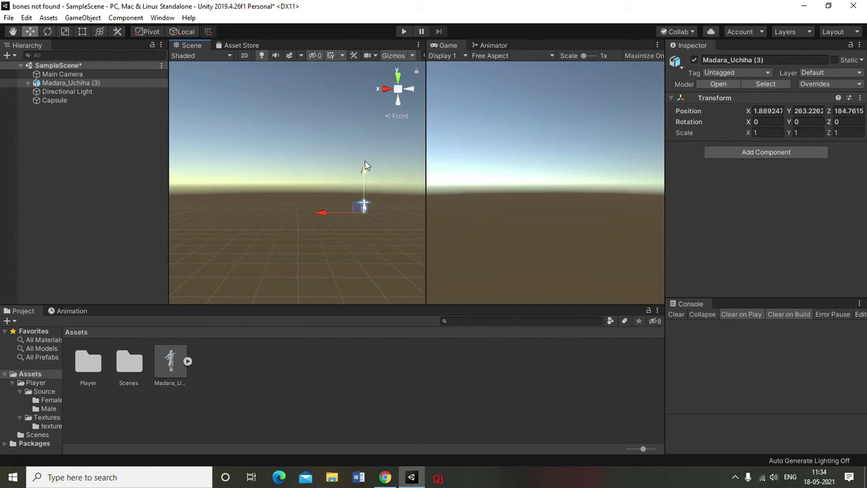
{"action": "key", "text": "f"}
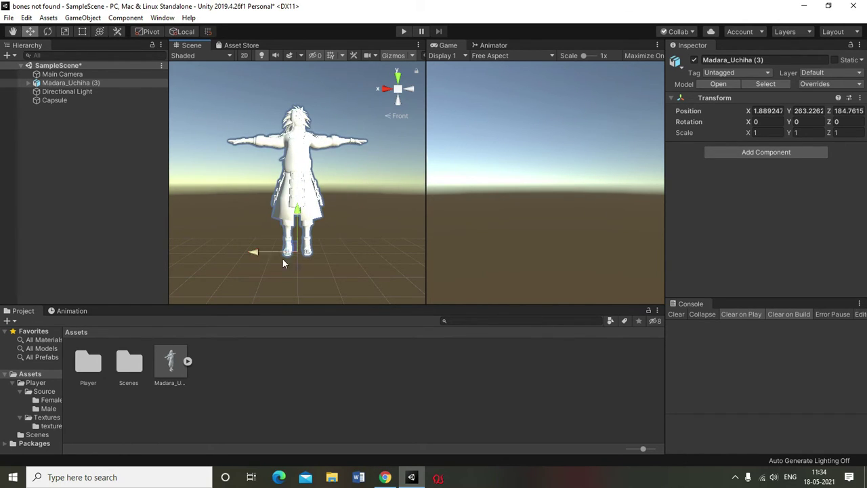
{"action": "left_click", "coordinate": [185, 361]}
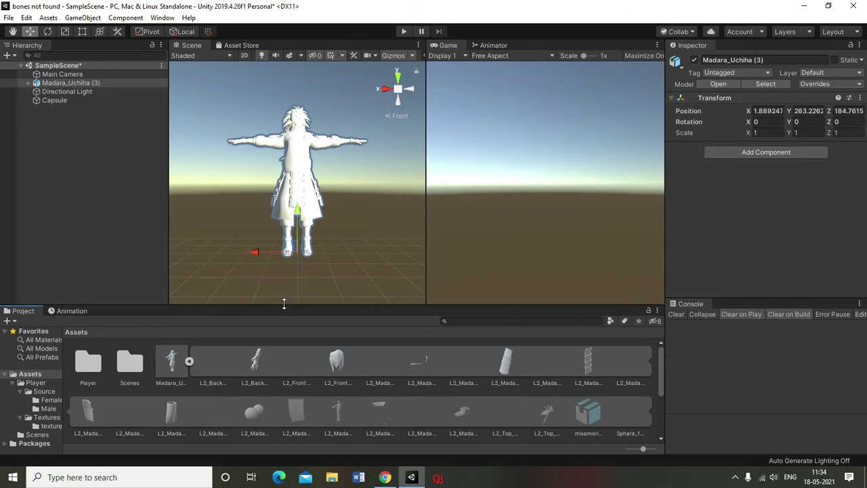
{"action": "left_click", "coordinate": [189, 361]}
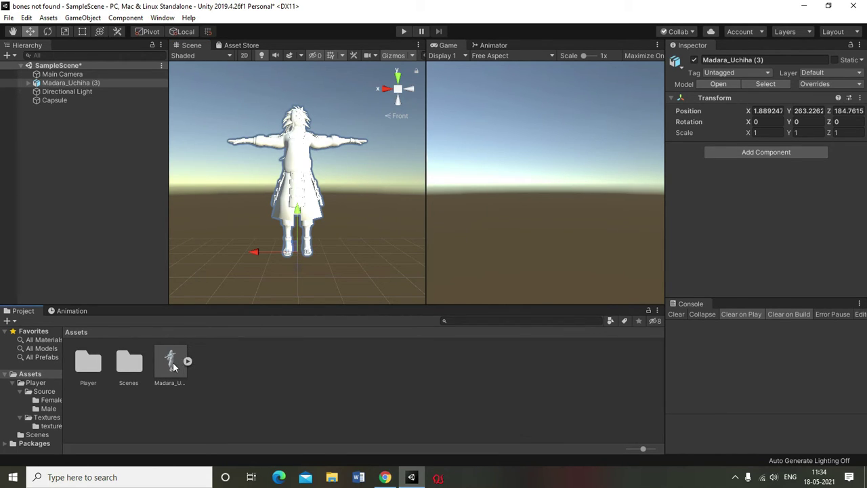
Set the Madara_Uchiha (3) FBX Animation Type to Humanoid, apply it, and clear the tangent warnings
{"action": "left_click", "coordinate": [173, 362]}
{"action": "left_click", "coordinate": [749, 102]}
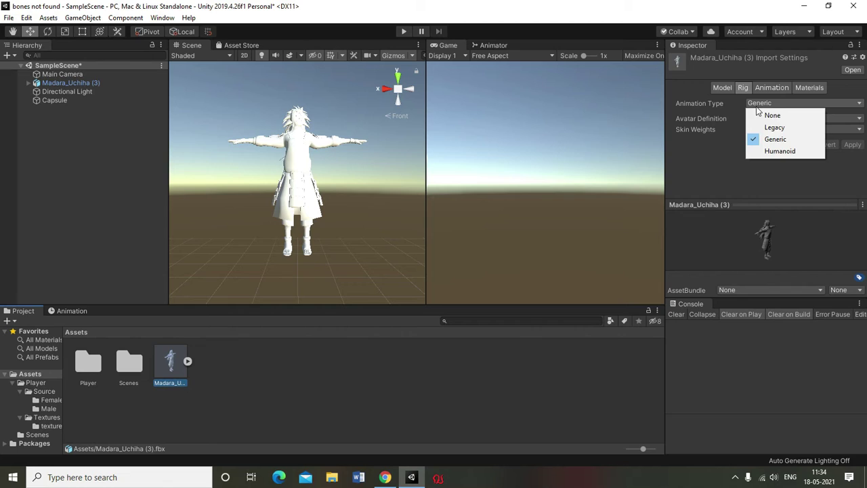
{"action": "left_click", "coordinate": [776, 151]}
{"action": "left_click", "coordinate": [852, 180]}
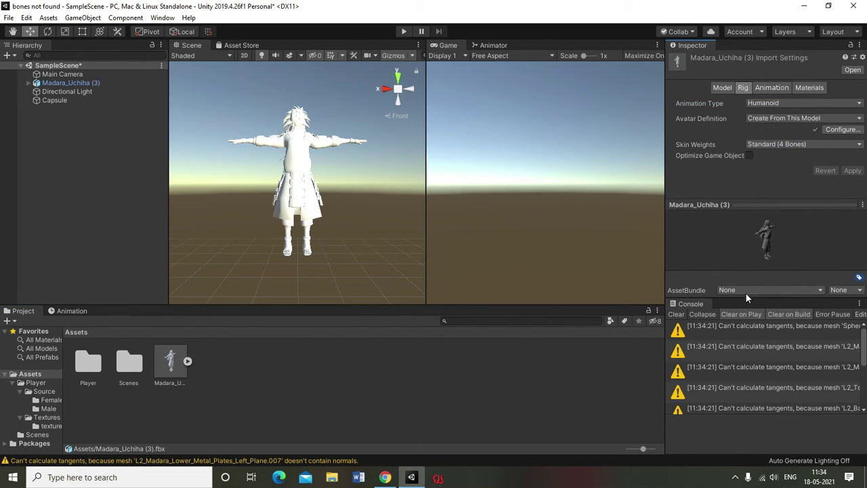
{"action": "scroll", "coordinate": [821, 381], "scroll_direction": "down", "scroll_amount": 2}
{"action": "scroll", "coordinate": [819, 374], "scroll_direction": "up", "scroll_amount": 3}
{"action": "left_click", "coordinate": [676, 314]}
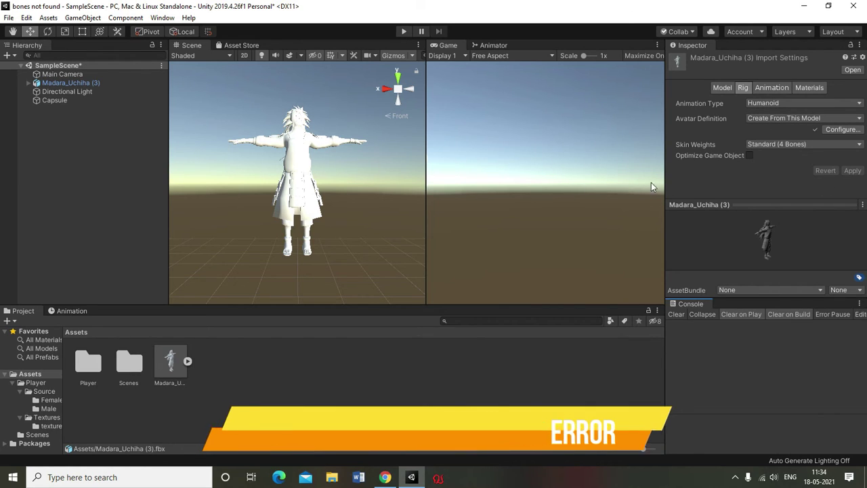
{"action": "left_click", "coordinate": [28, 82]}
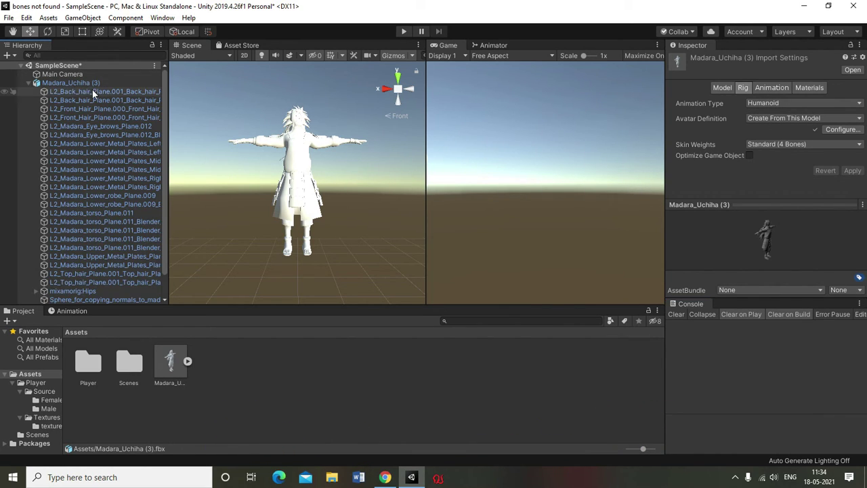
Check mixamorig:Hips and its LeftUpLeg, RightUpLeg and Spine bones, then collapse the hierarchy
{"action": "scroll", "coordinate": [98, 108], "scroll_direction": "down", "scroll_amount": 2}
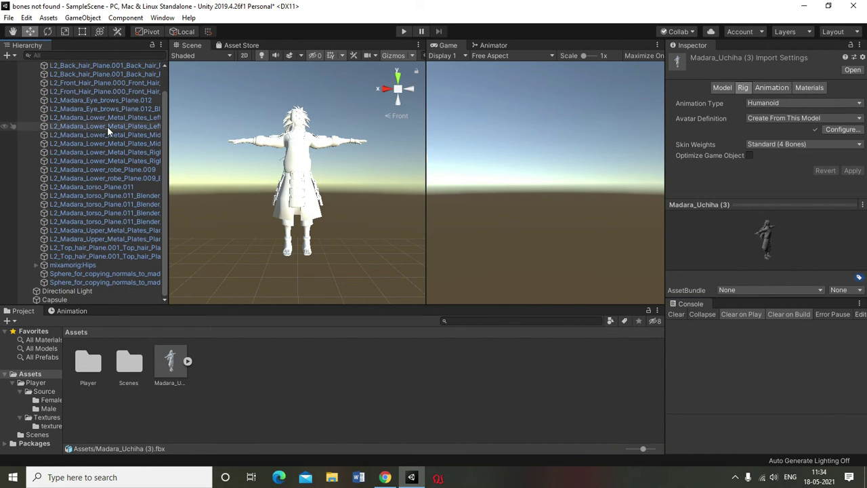
{"action": "left_click", "coordinate": [84, 265]}
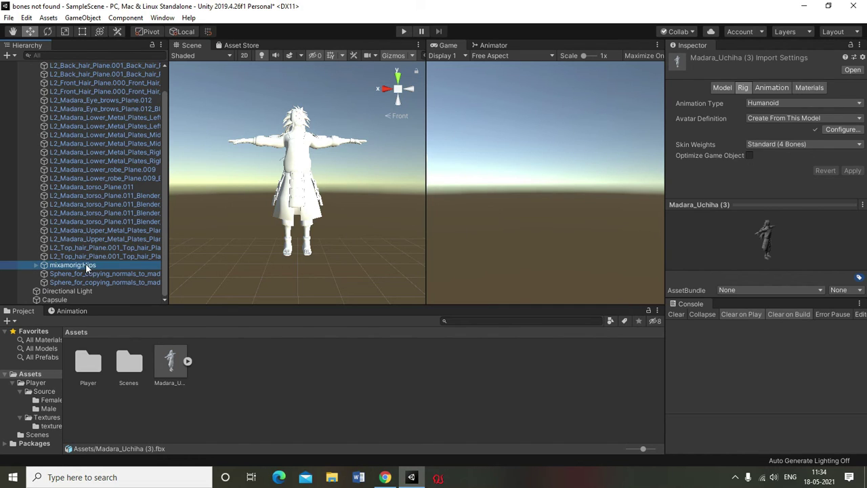
{"action": "left_click", "coordinate": [36, 266]}
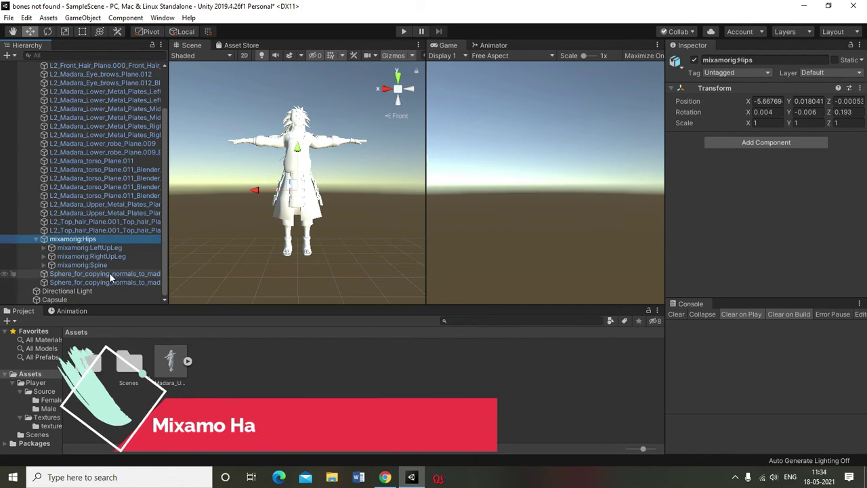
{"action": "left_click", "coordinate": [35, 238]}
{"action": "scroll", "coordinate": [128, 203], "scroll_direction": "up", "scroll_amount": 2}
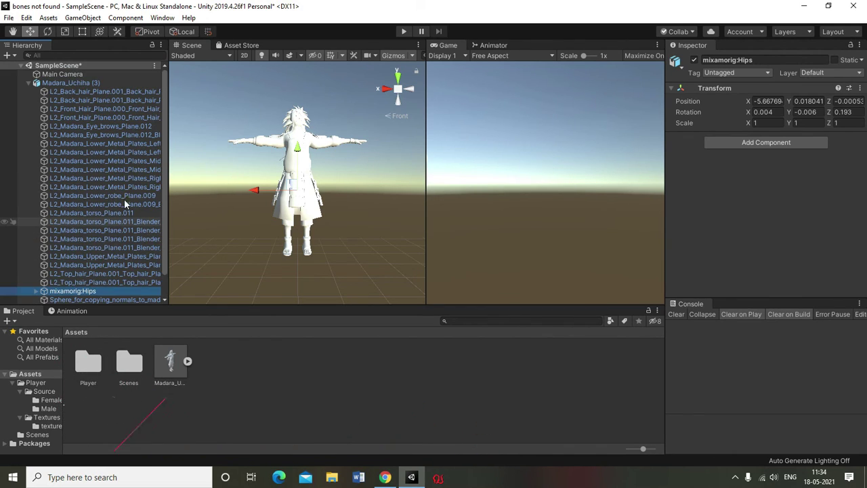
{"action": "scroll", "coordinate": [116, 183], "scroll_direction": "down", "scroll_amount": 2}
{"action": "scroll", "coordinate": [114, 221], "scroll_direction": "up", "scroll_amount": 2}
{"action": "left_click", "coordinate": [29, 83]}
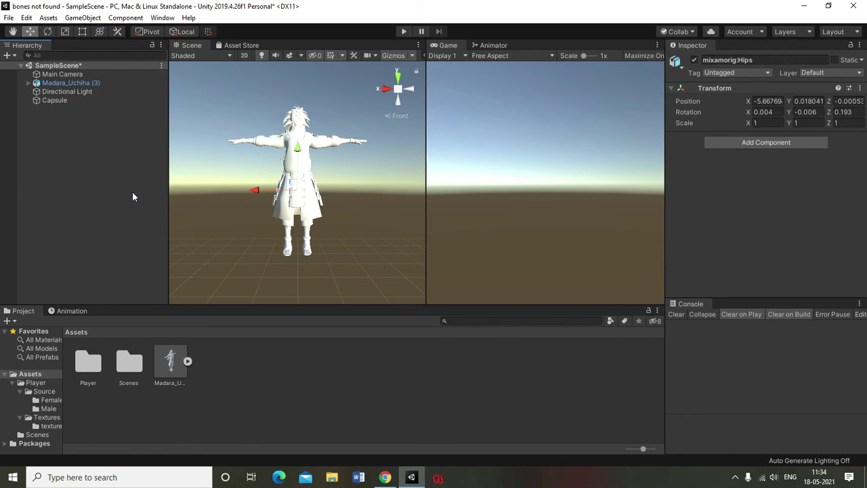